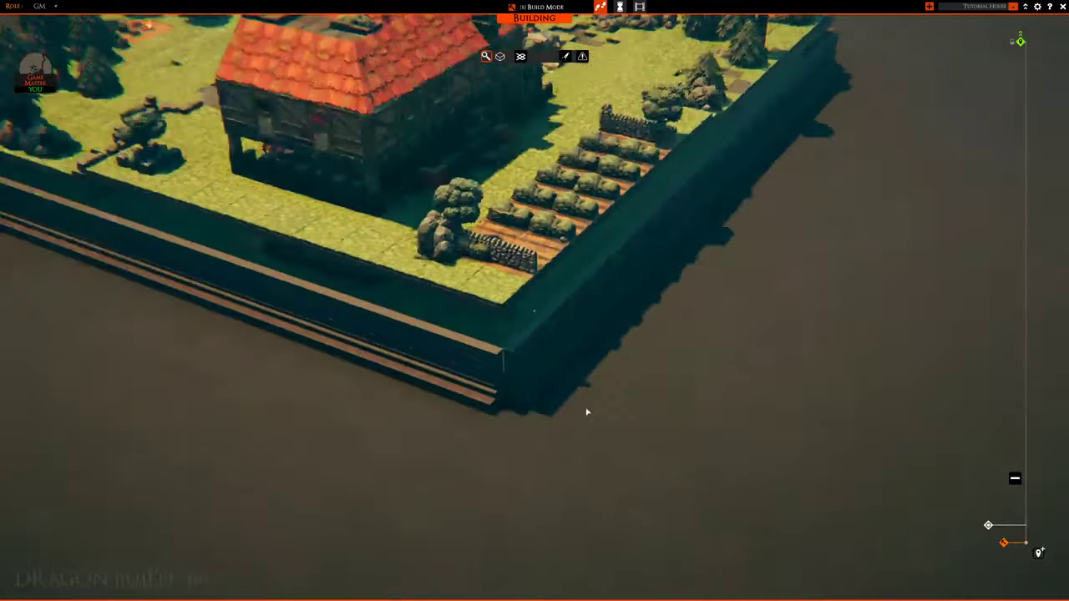
Zoom the camera away from the tutorial house toward the standalone wooden corner room.
{"action": "scroll", "coordinate": [981, 301], "scroll_direction": "down", "scroll_amount": 5}
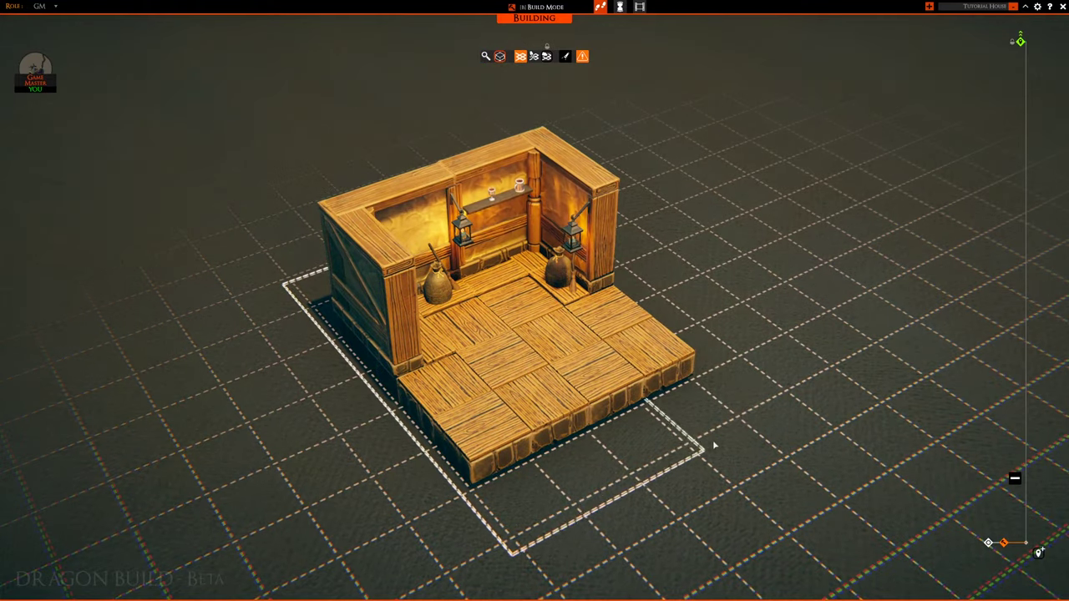
Select the wooden corner room and fit the selection box tightly around it.
{"action": "left_click", "coordinate": [714, 157]}
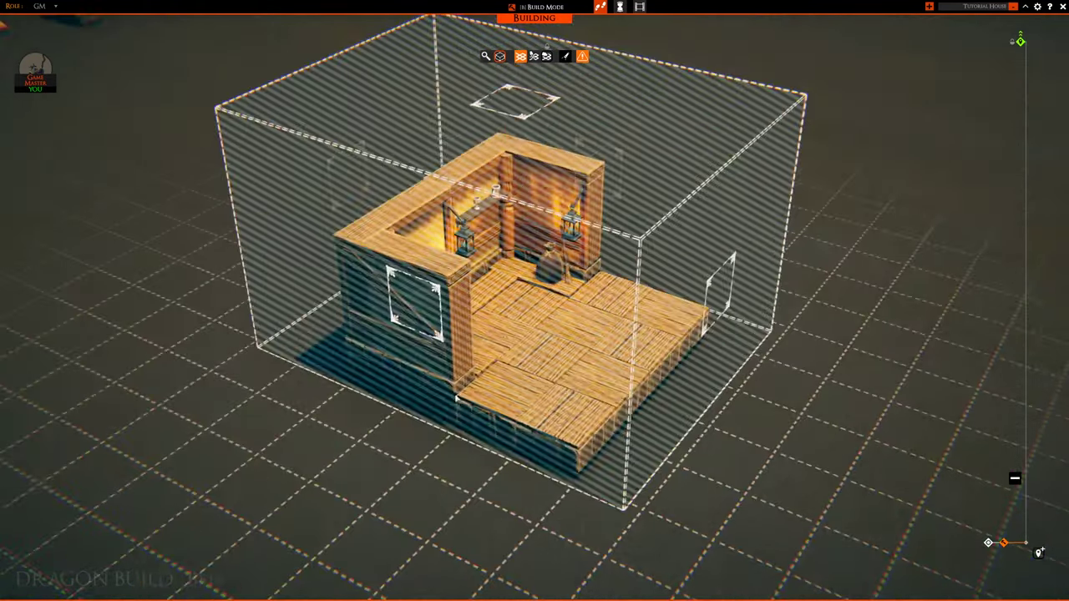
{"action": "left_click_drag", "start_coordinate": [415, 306], "coordinate": [358, 355]}
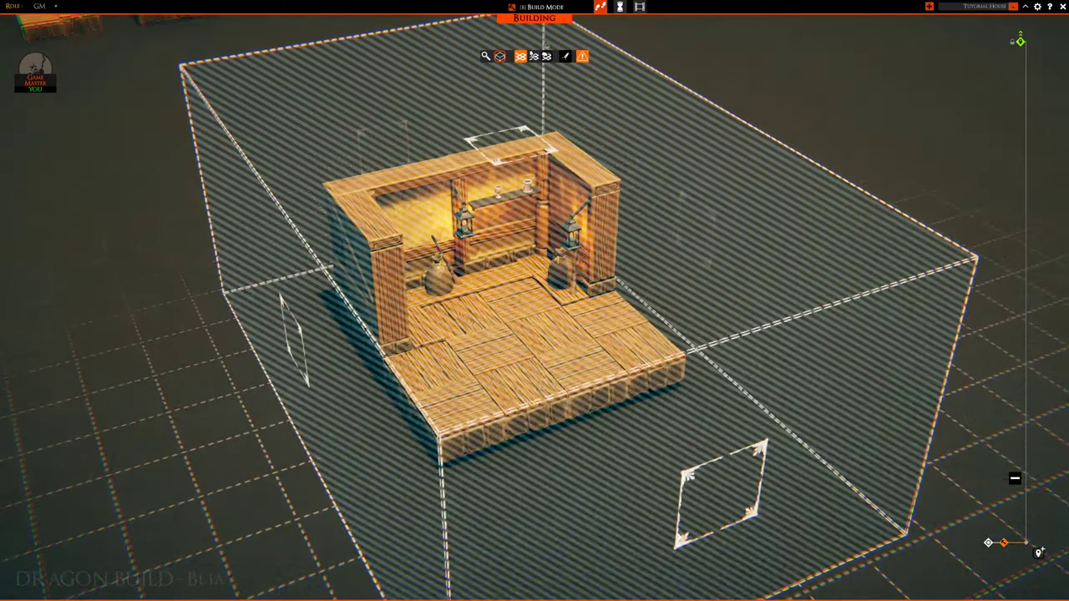
{"action": "left_click_drag", "start_coordinate": [643, 329], "coordinate": [574, 268]}
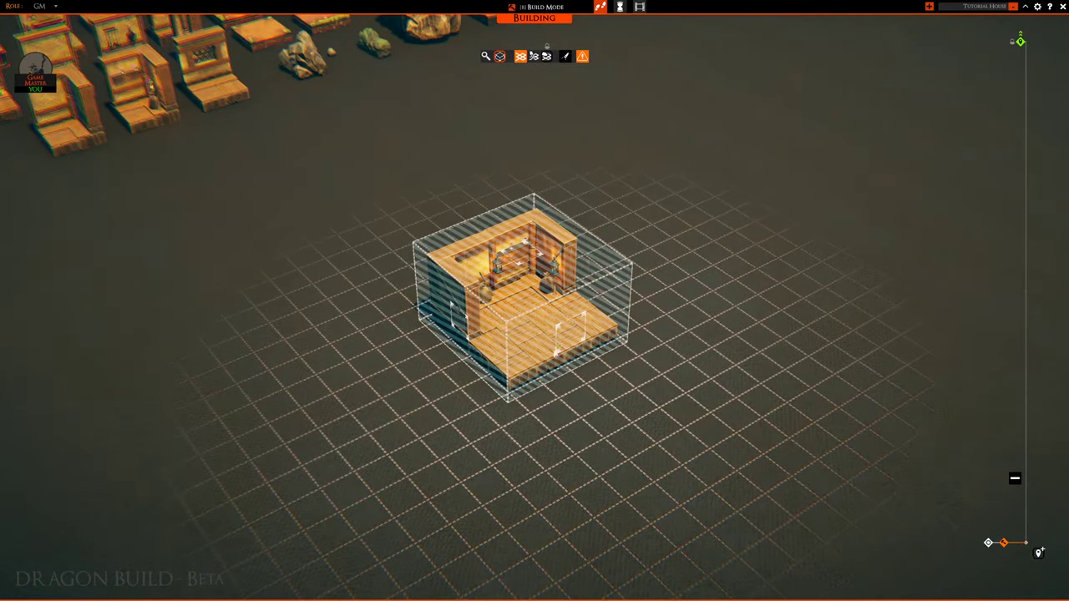
Place rotated copies of the wooden room and move the upper-right room against the building.
{"action": "left_click", "coordinate": [579, 365]}
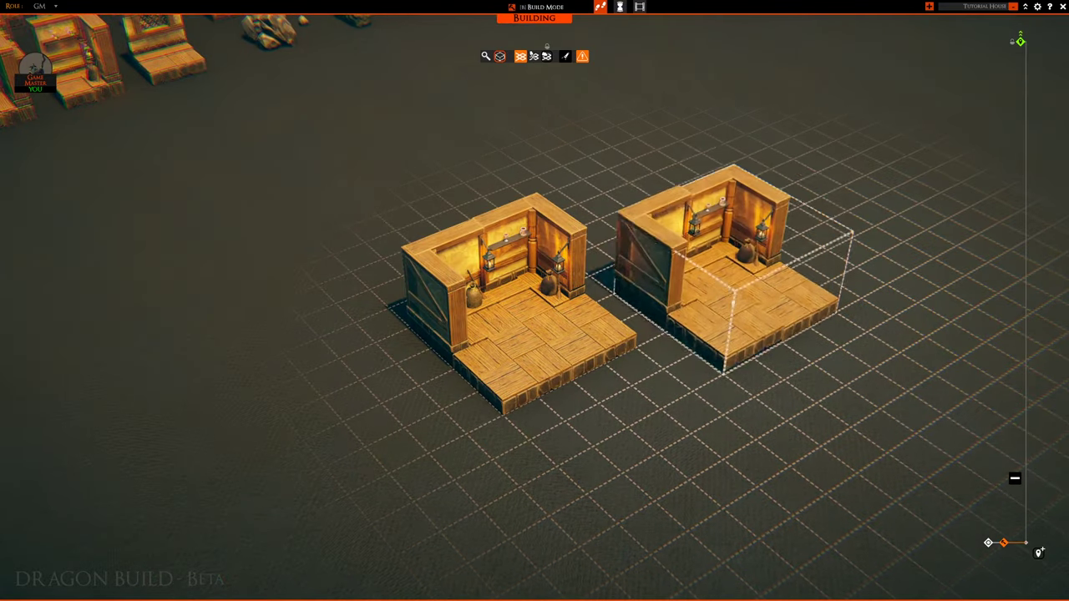
{"action": "key", "text": "r"}
{"action": "key", "text": "r"}
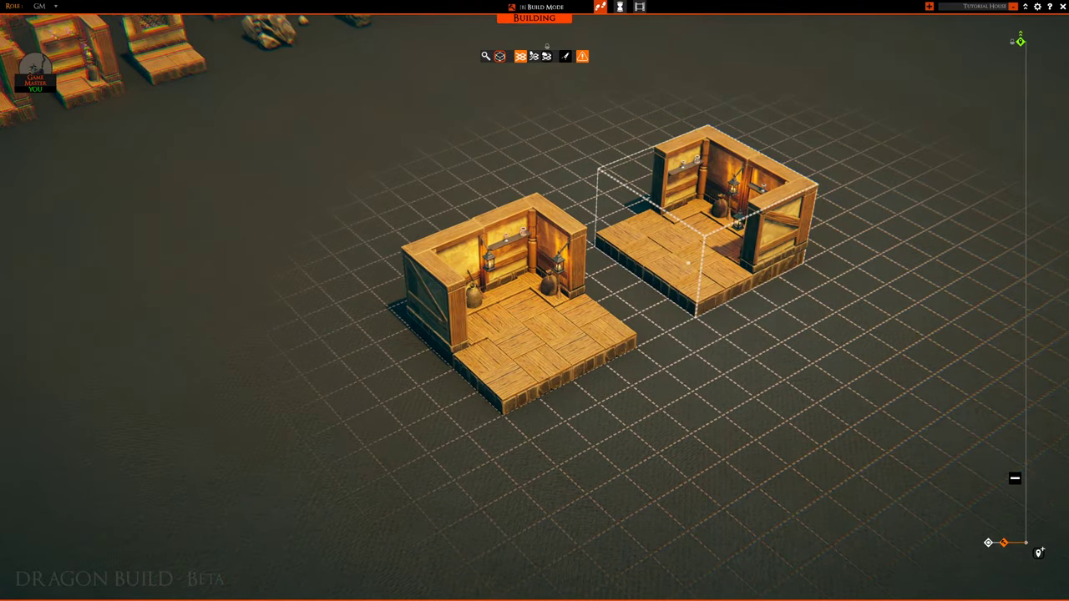
{"action": "left_click", "coordinate": [752, 275]}
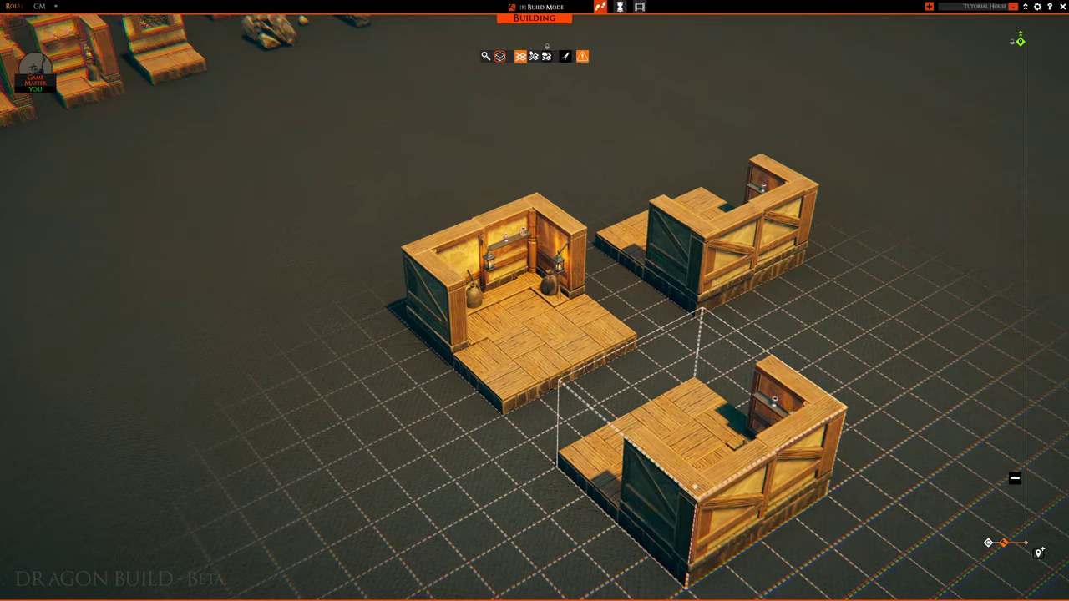
{"action": "left_click", "coordinate": [635, 376]}
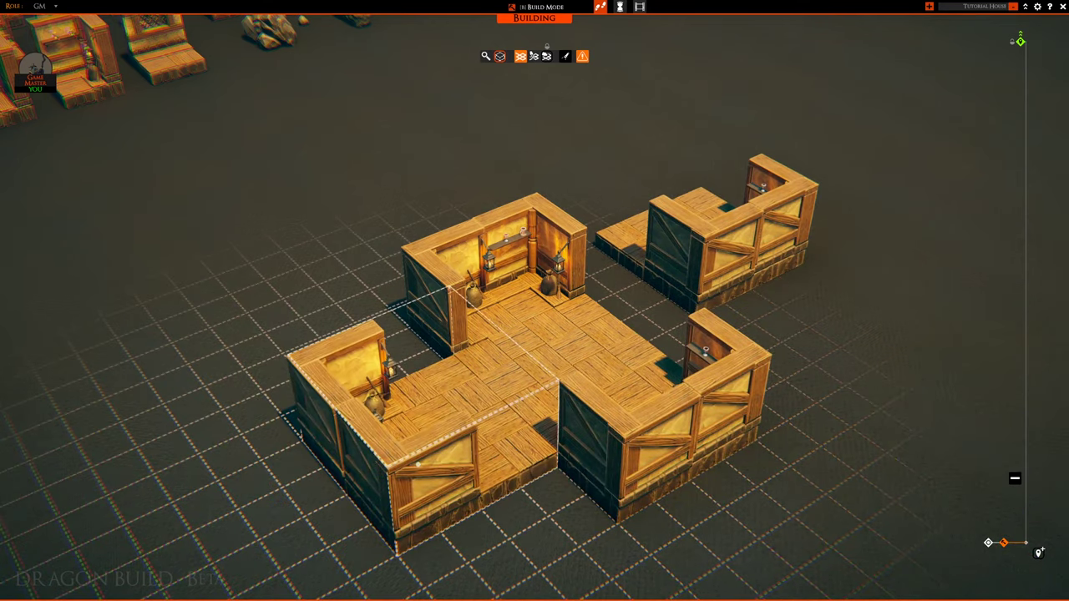
{"action": "key", "text": "Escape"}
{"action": "key", "text": "d"}
{"action": "left_click_drag", "start_coordinate": [431, 258], "coordinate": [627, 317]}
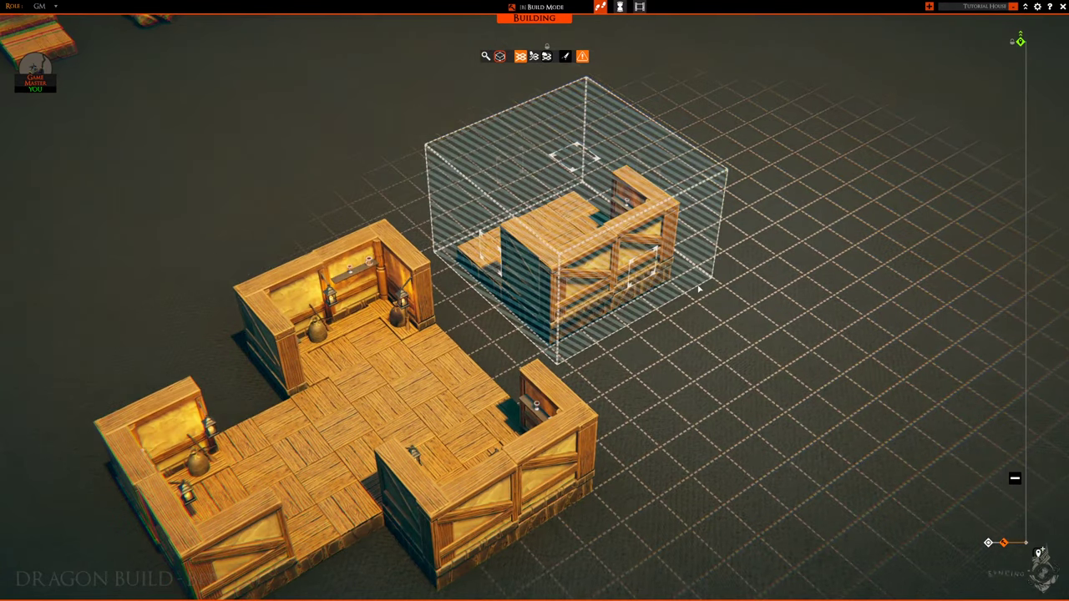
{"action": "key", "text": "e"}
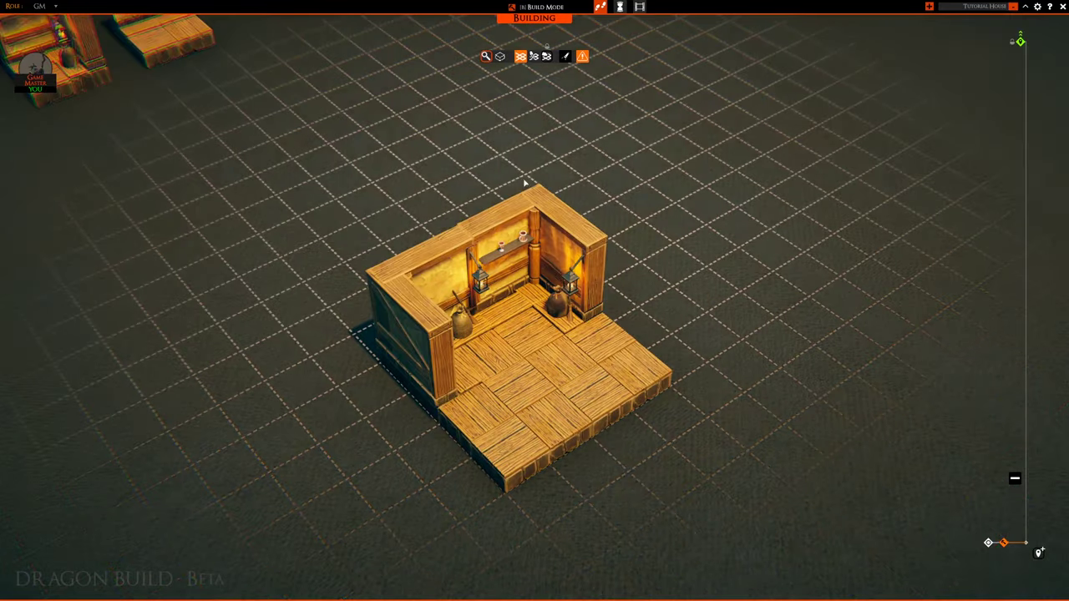
Box-select one wooden room and copy its slab code for a blank Notepad note.
{"action": "left_click_drag", "start_coordinate": [525, 182], "coordinate": [506, 577]}
{"action": "left_click", "coordinate": [667, 478]}
{"action": "scroll", "coordinate": [666, 479], "scroll_direction": "down", "scroll_amount": 5}
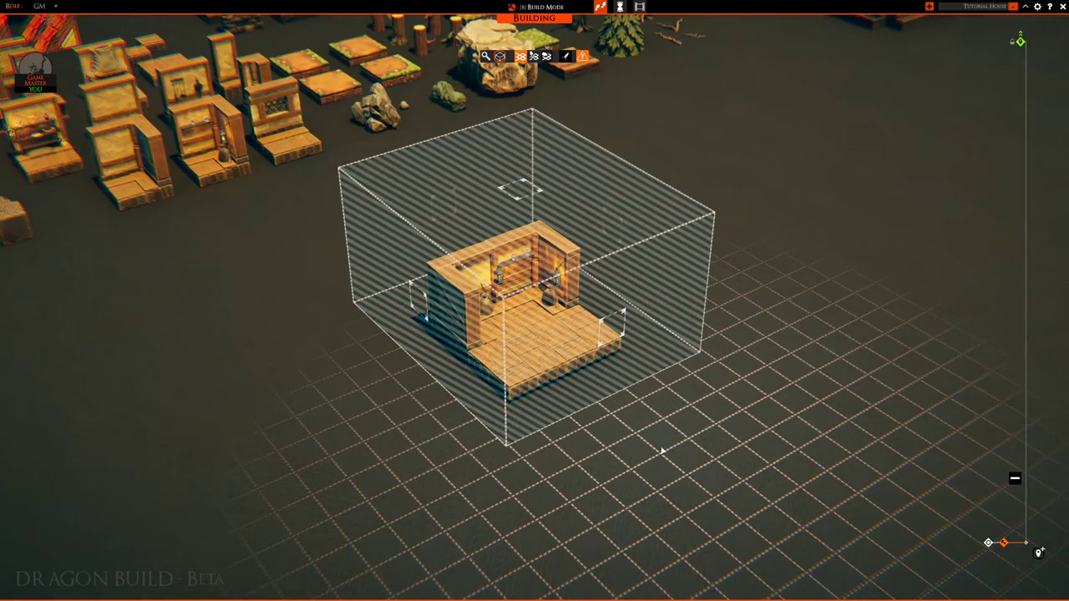
{"action": "key", "text": "ctrl+c"}
{"action": "key", "text": "ctrl+v"}
{"action": "key", "text": "Escape"}
{"action": "key", "text": "alt+Tab"}
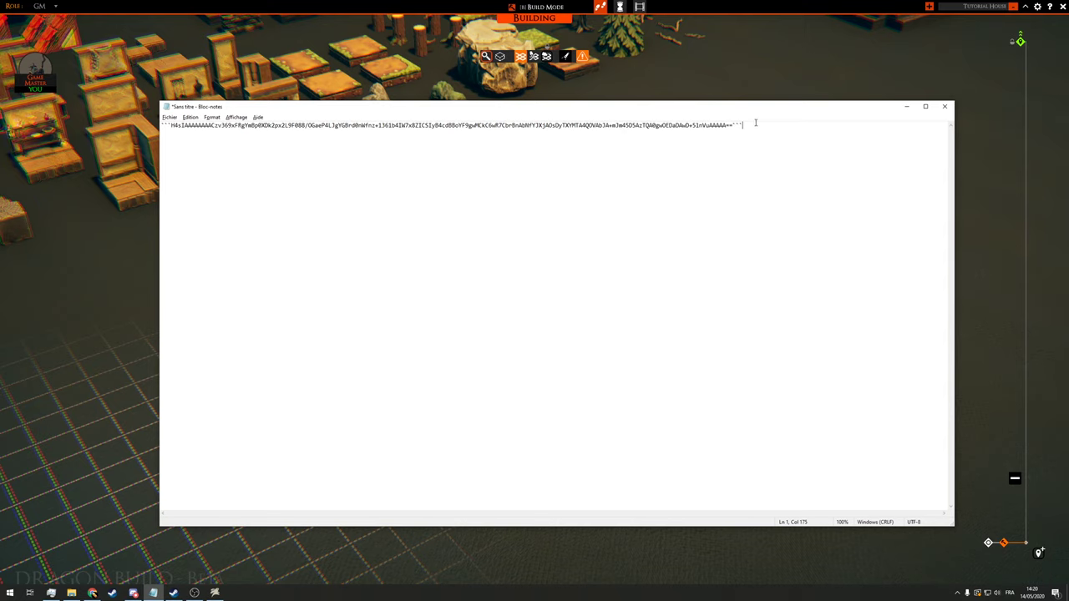
Save the slab code as 'example copy paste.txt' in the tutorial house project folder.
{"action": "left_click", "coordinate": [307, 125]}
{"action": "left_click", "coordinate": [169, 118]}
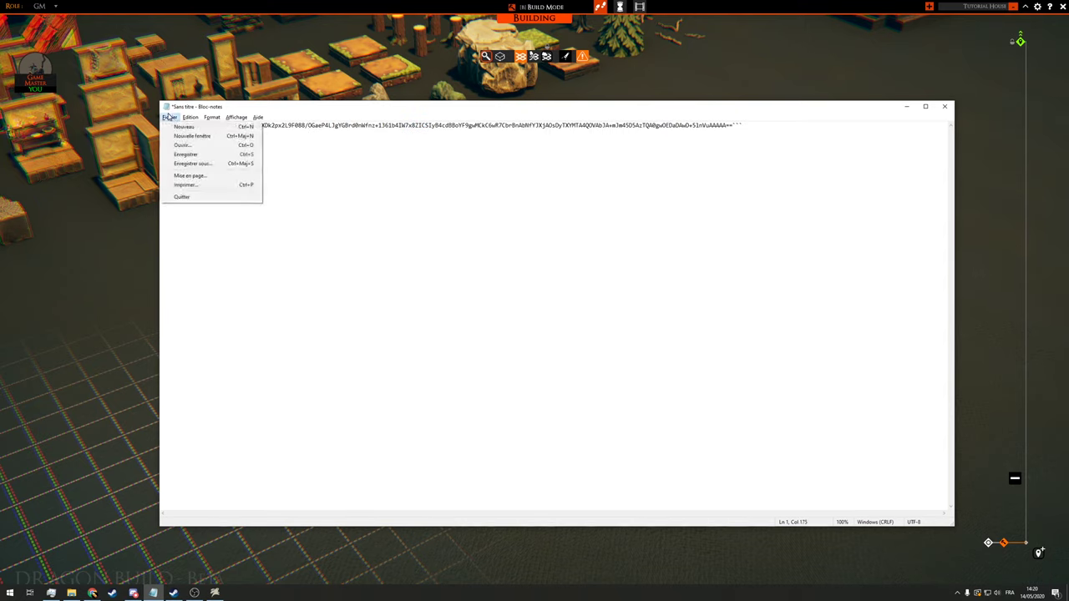
{"action": "left_click", "coordinate": [190, 164]}
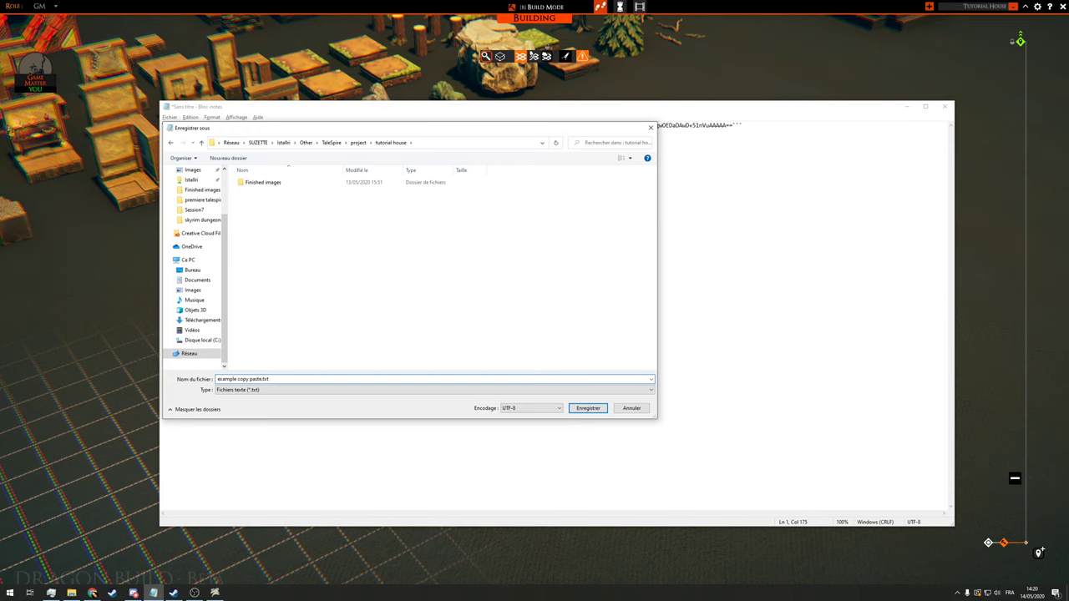
{"action": "left_click", "coordinate": [588, 408]}
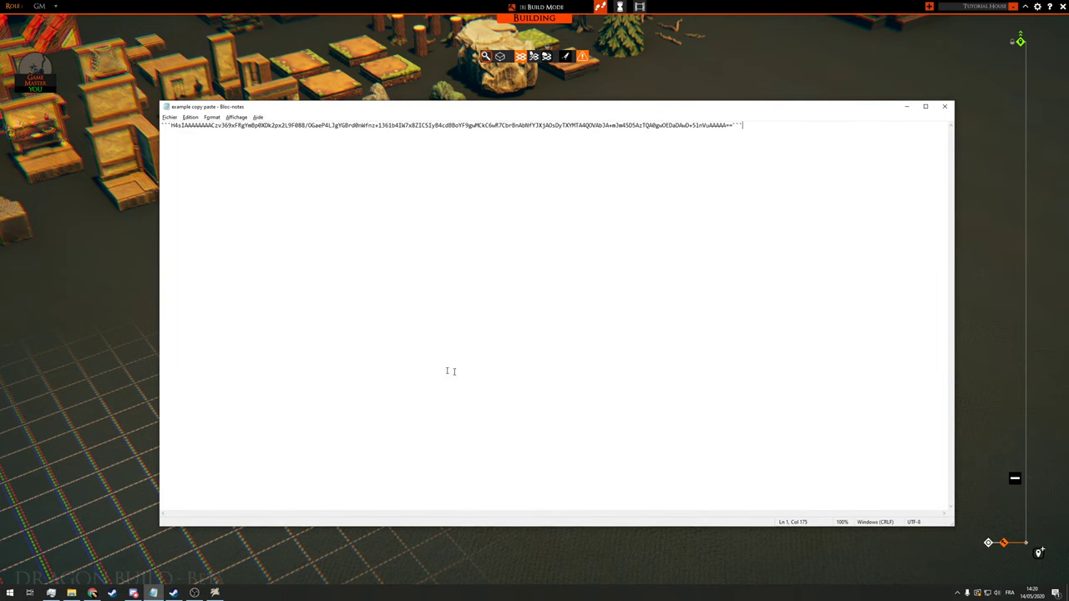
{"action": "key", "text": "alt+Tab"}
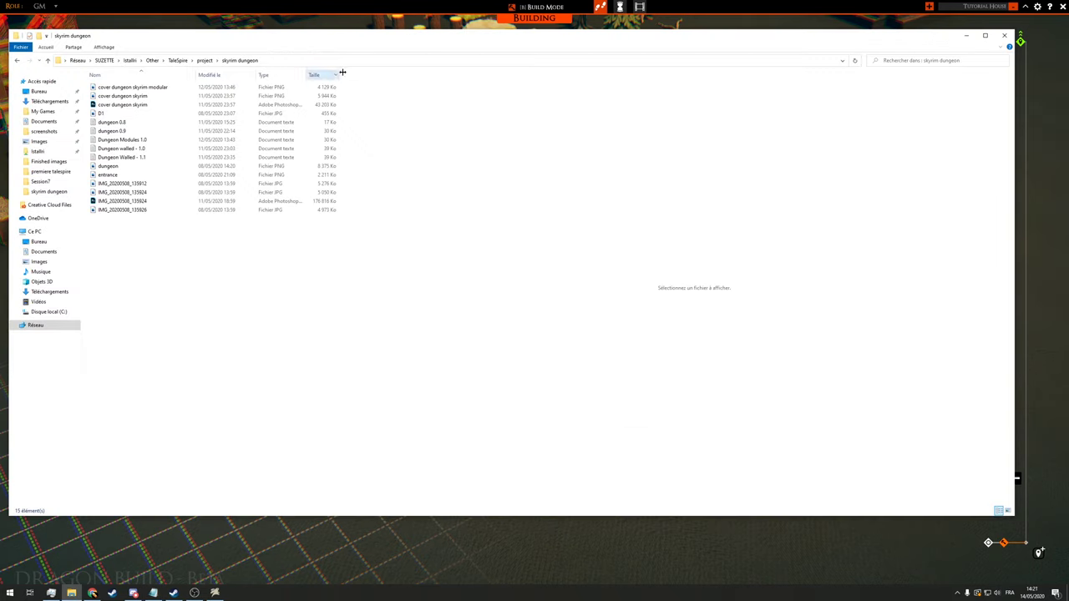
Preview the 'Dungeon Walled - 1.1' slab file, then return to TaleSpire's walled dungeon board.
{"action": "left_click", "coordinate": [165, 158]}
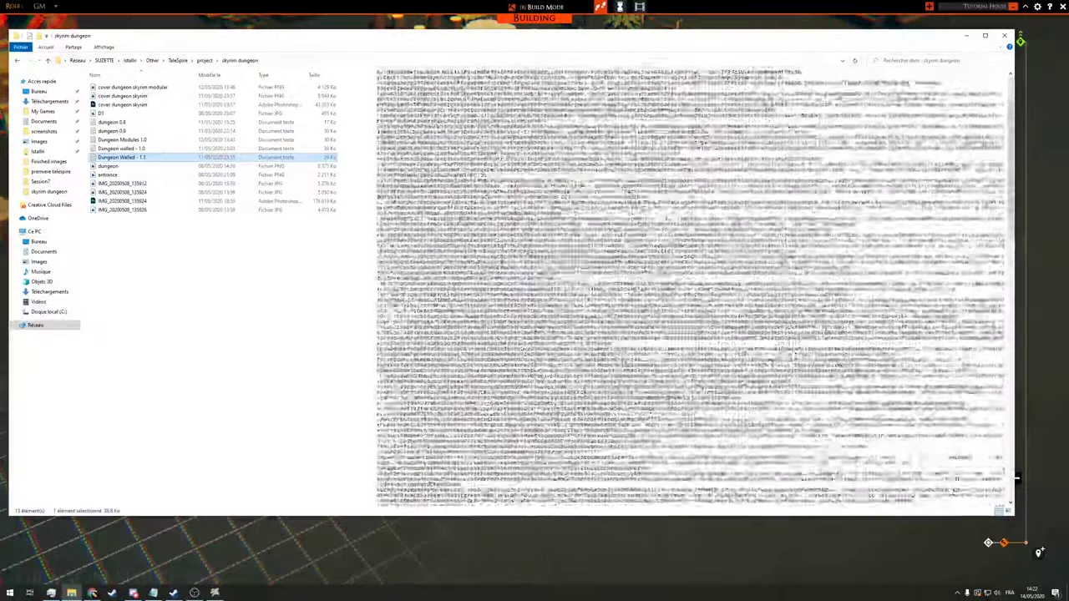
{"action": "key", "text": "alt+Tab"}
{"action": "scroll", "coordinate": [855, 281], "scroll_direction": "down", "scroll_amount": 5}
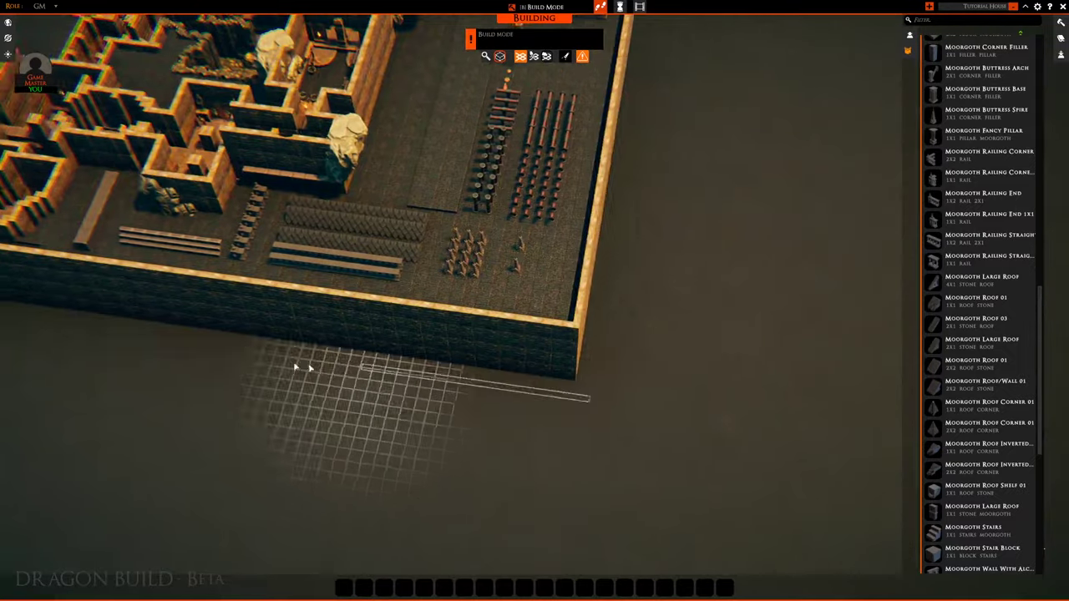
Zoom the camera in and out around the large walled dungeon board.
{"action": "scroll", "coordinate": [202, 169], "scroll_direction": "up", "scroll_amount": 5}
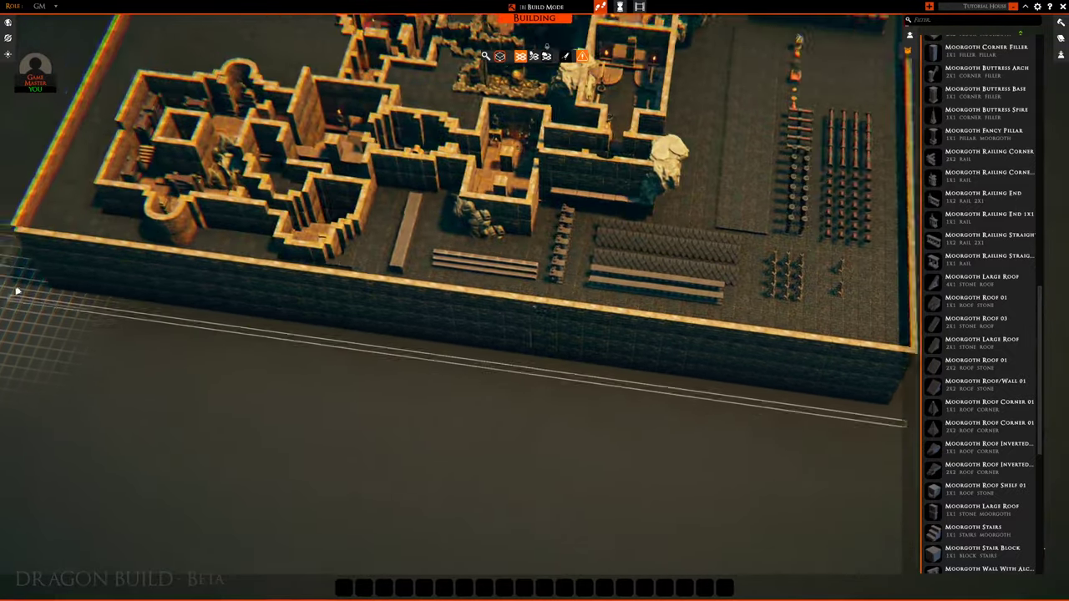
{"action": "scroll", "coordinate": [203, 170], "scroll_direction": "down", "scroll_amount": 3}
{"action": "scroll", "coordinate": [477, 100], "scroll_direction": "up", "scroll_amount": 5}
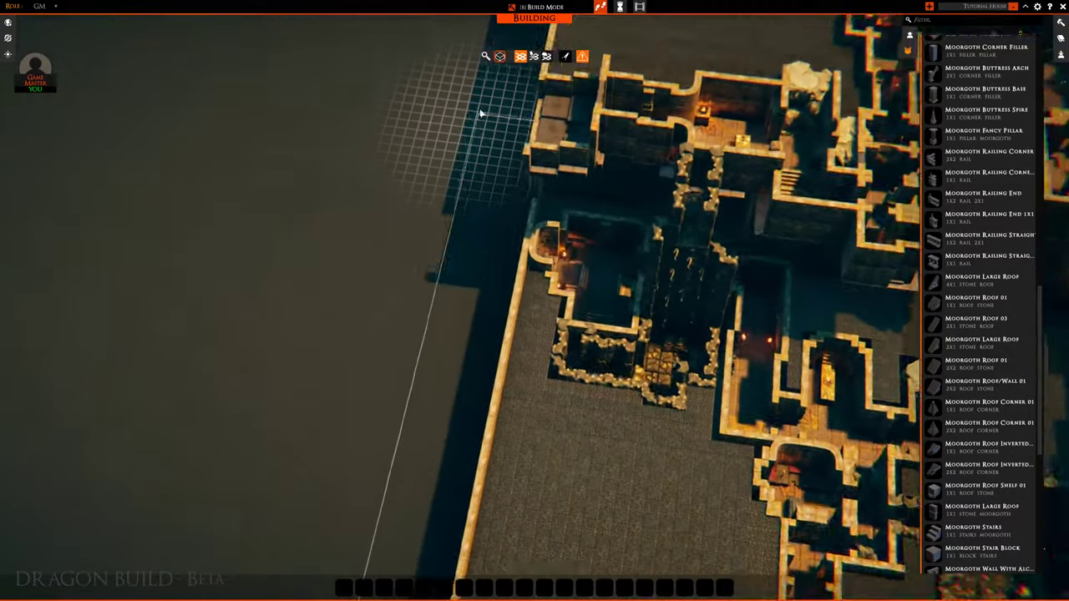
{"action": "scroll", "coordinate": [530, 136], "scroll_direction": "up", "scroll_amount": 5}
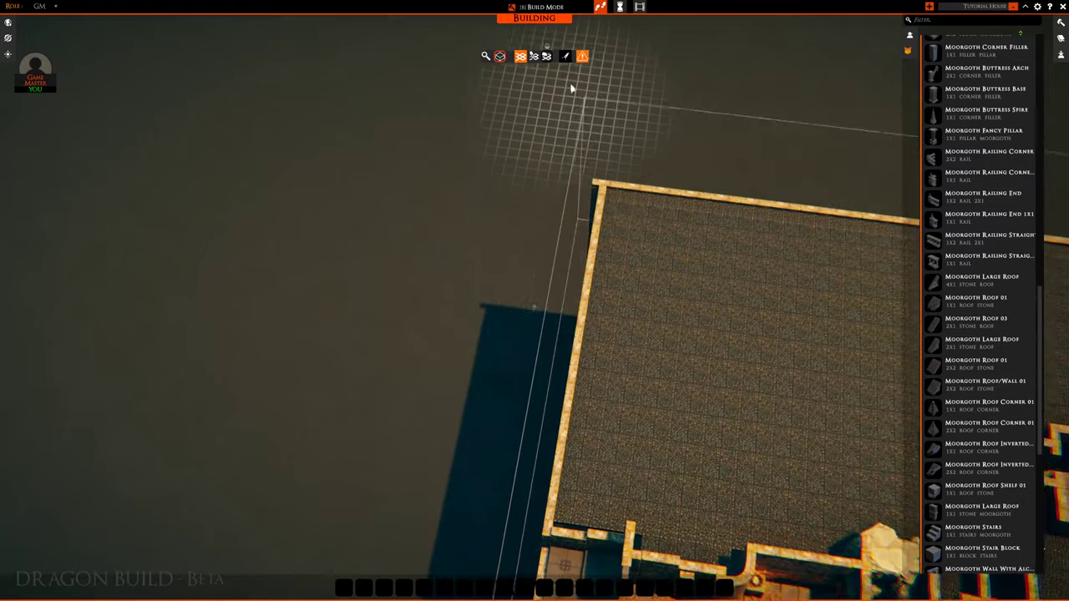
{"action": "scroll", "coordinate": [459, 231], "scroll_direction": "down", "scroll_amount": 3}
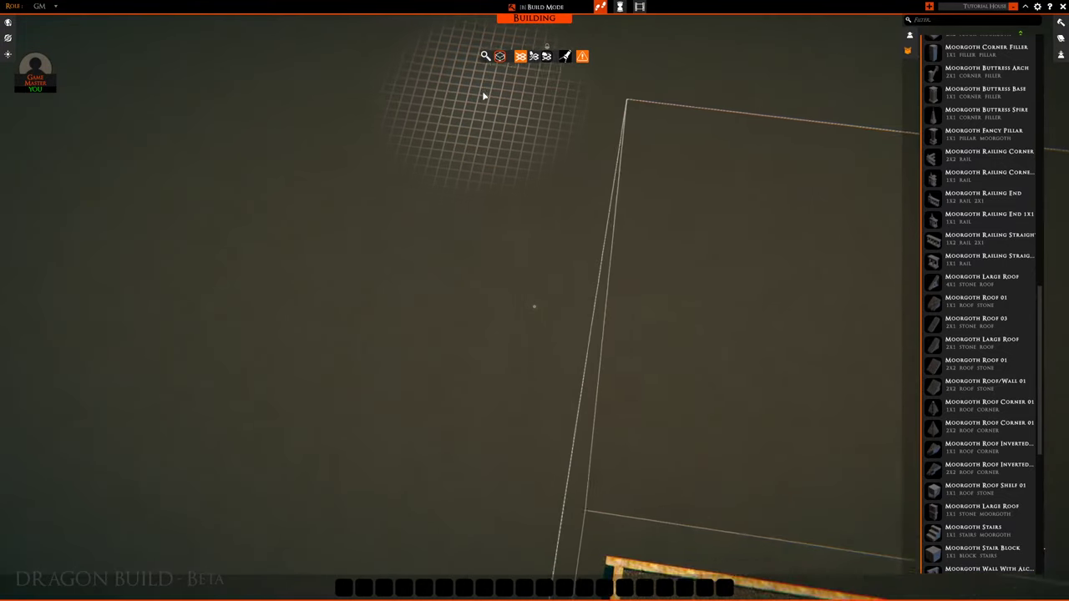
{"action": "scroll", "coordinate": [484, 95], "scroll_direction": "up", "scroll_amount": 5}
{"action": "scroll", "coordinate": [465, 244], "scroll_direction": "down", "scroll_amount": 5}
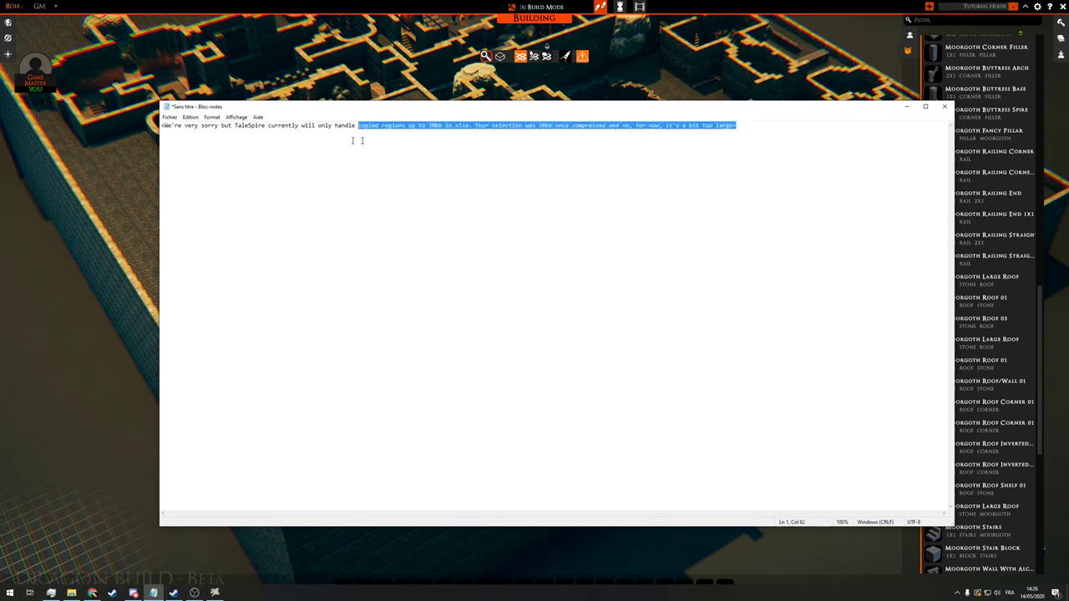
Deselect the 30kb copy-limit message and minimize Notepad to return to TaleSpire.
{"action": "left_click", "coordinate": [381, 172]}
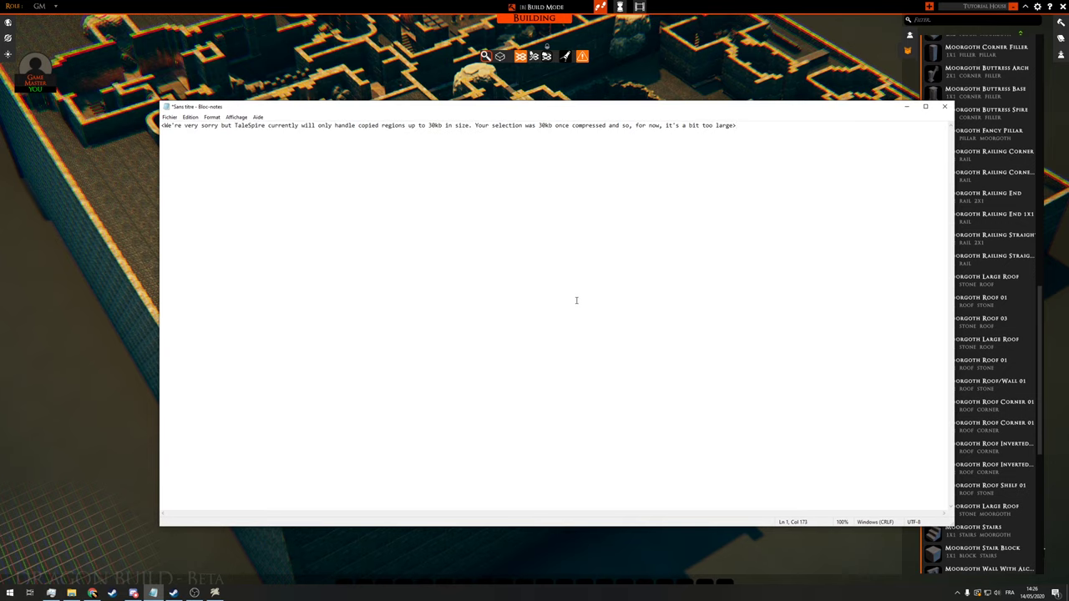
{"action": "left_click", "coordinate": [902, 109]}
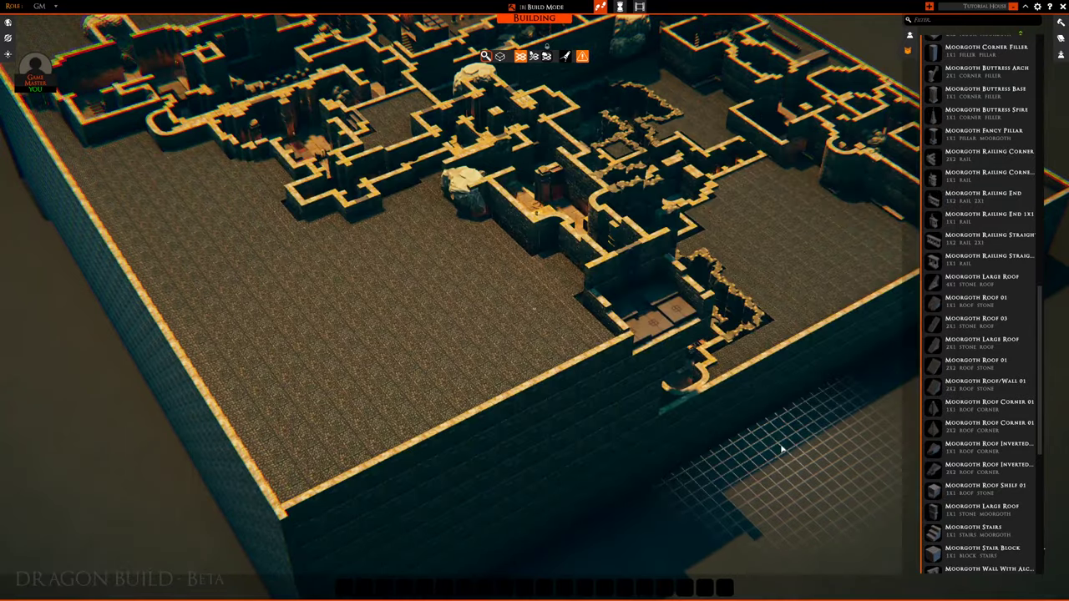
Reposition the camera and stretch the house selection region taller and far to the right.
{"action": "key", "text": "e"}
{"action": "key", "text": "Escape"}
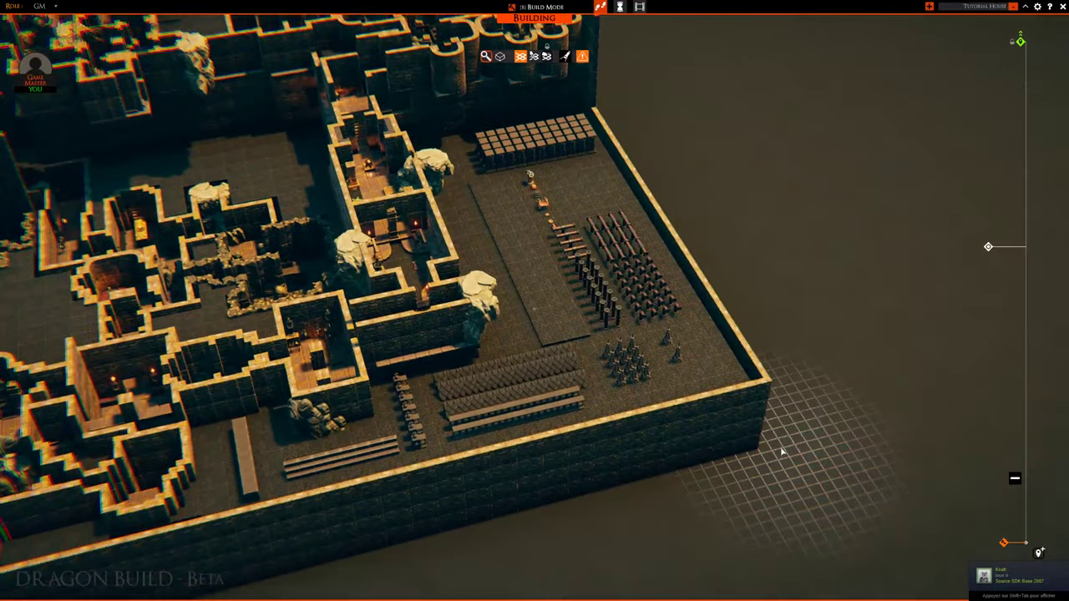
{"action": "scroll", "coordinate": [777, 446], "scroll_direction": "up", "scroll_amount": 5}
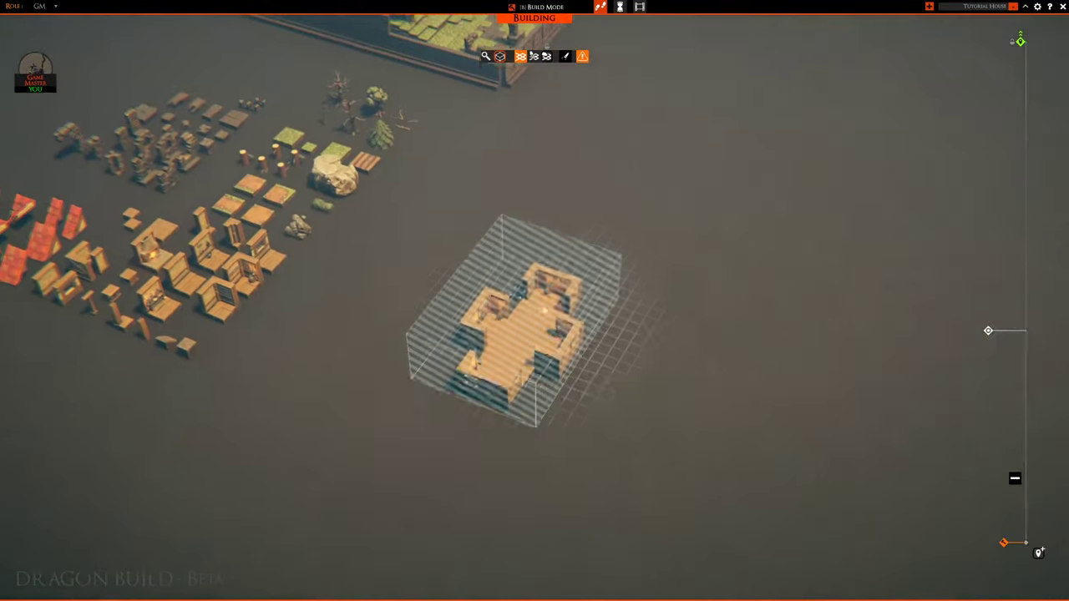
{"action": "left_click_drag", "start_coordinate": [513, 242], "coordinate": [506, 172]}
{"action": "left_click_drag", "start_coordinate": [629, 295], "coordinate": [258, 559]}
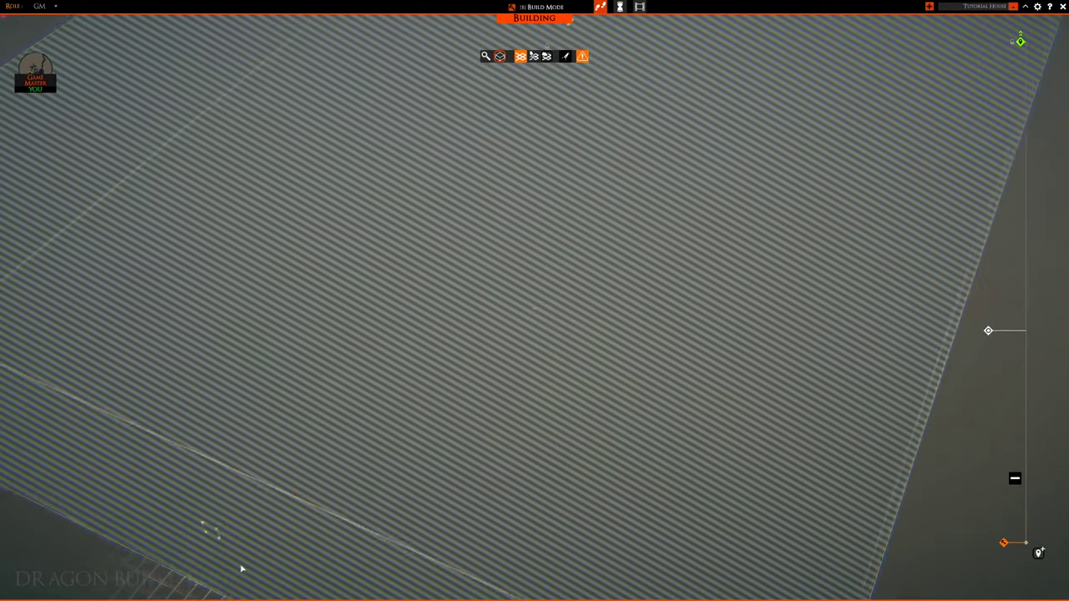
{"action": "scroll", "coordinate": [759, 353], "scroll_direction": "down", "scroll_amount": 5}
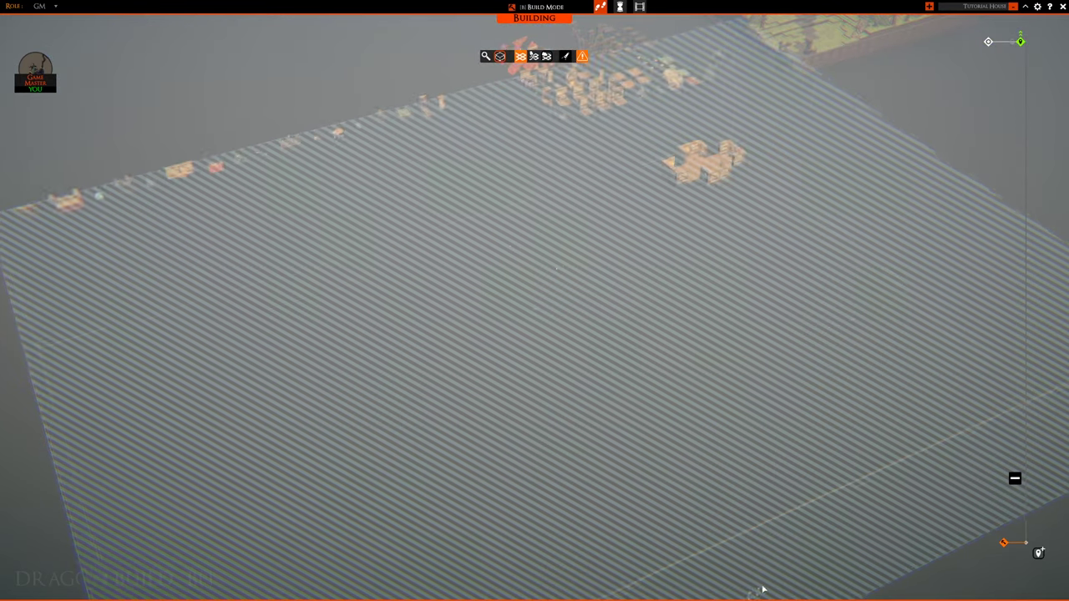
{"action": "scroll", "coordinate": [728, 393], "scroll_direction": "down", "scroll_amount": 3}
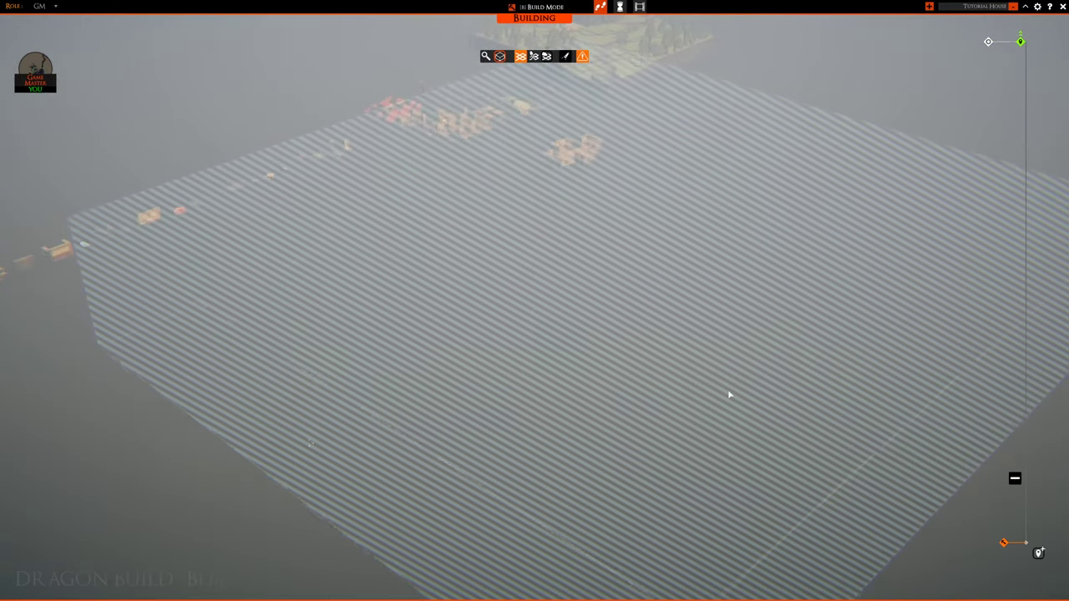
{"action": "scroll", "coordinate": [743, 394], "scroll_direction": "up", "scroll_amount": 5}
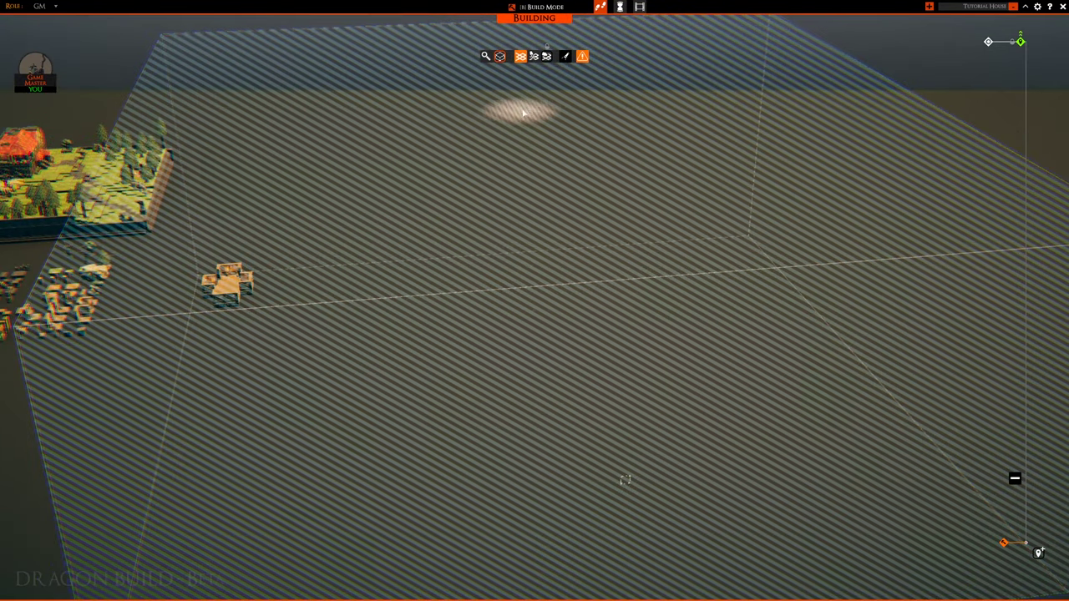
{"action": "scroll", "coordinate": [576, 264], "scroll_direction": "up", "scroll_amount": 3}
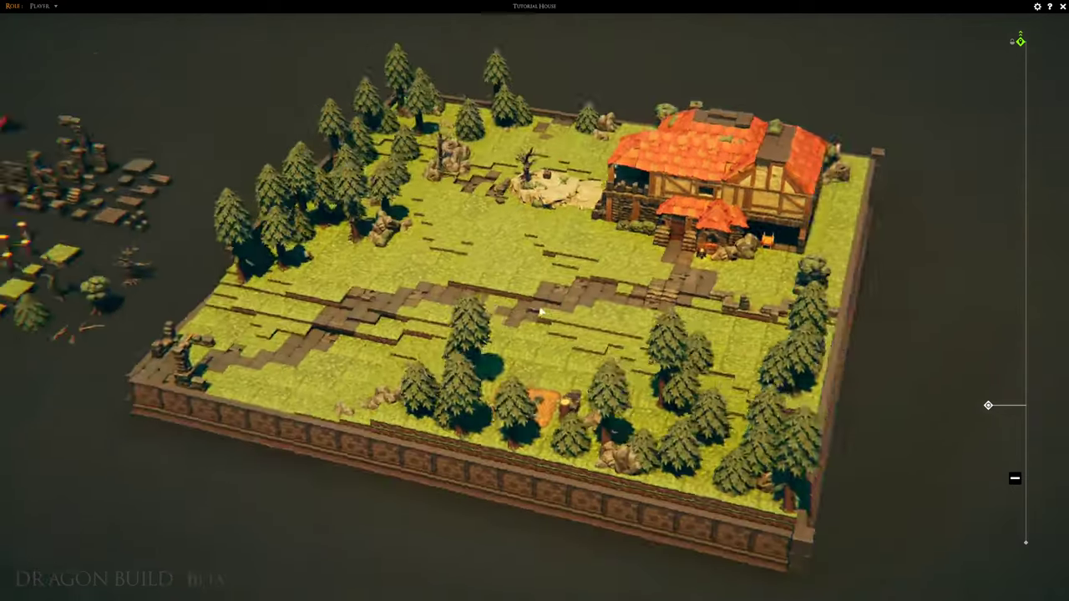
Orbit the camera around the Tutorial House board and the nearby dungeon maps.
{"action": "left_click_drag", "start_coordinate": [540, 311], "coordinate": [5, 301]}
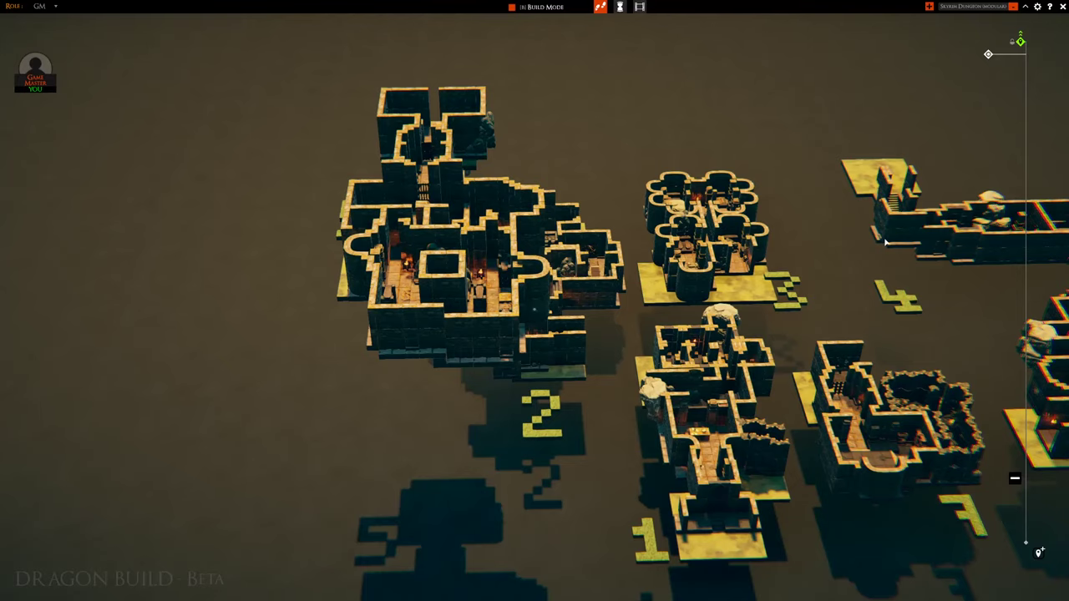
{"action": "left_click_drag", "start_coordinate": [885, 242], "coordinate": [198, 224]}
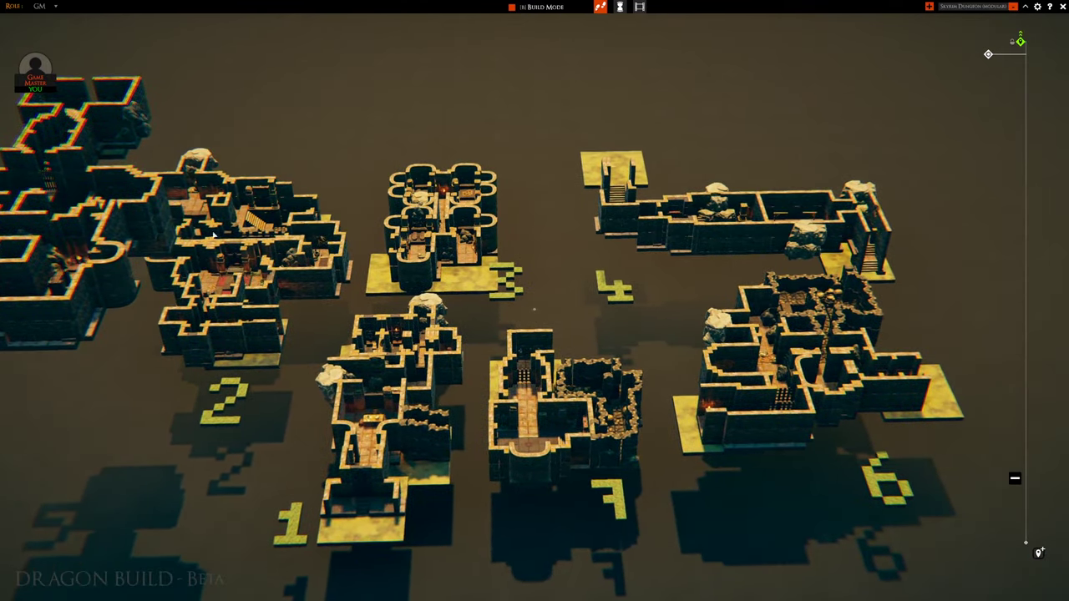
{"action": "left_click_drag", "start_coordinate": [816, 320], "coordinate": [672, 329]}
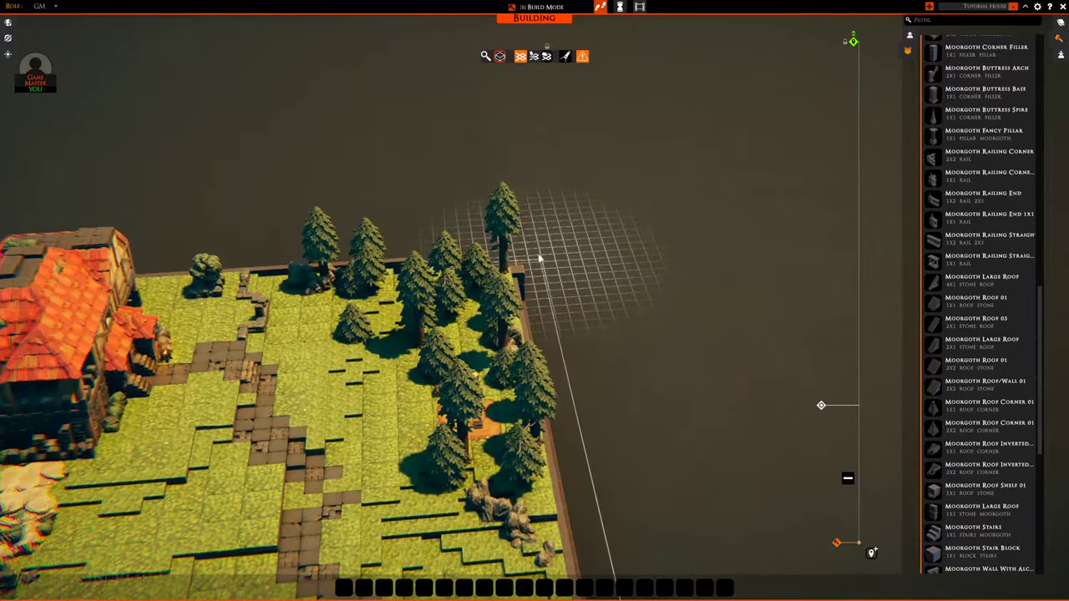
Frame the whole enclosed Tutorial House plot and paste its slab code into the note.
{"action": "left_click_drag", "start_coordinate": [493, 90], "coordinate": [589, 227]}
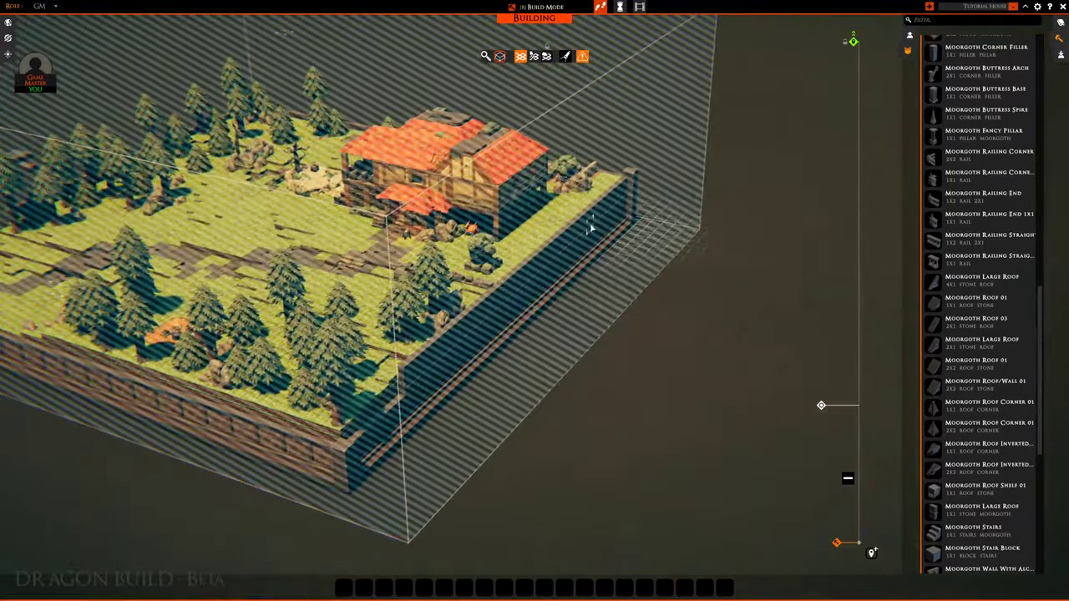
{"action": "left_click_drag", "start_coordinate": [525, 215], "coordinate": [565, 181]}
{"action": "scroll", "coordinate": [565, 564], "scroll_direction": "up", "scroll_amount": 5}
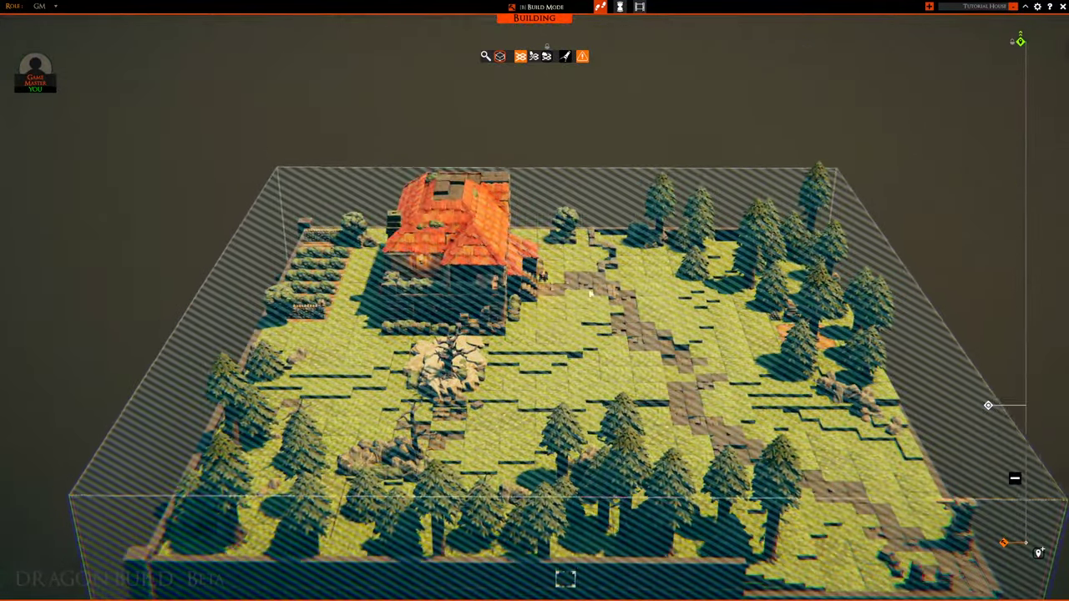
{"action": "scroll", "coordinate": [564, 563], "scroll_direction": "down", "scroll_amount": 4}
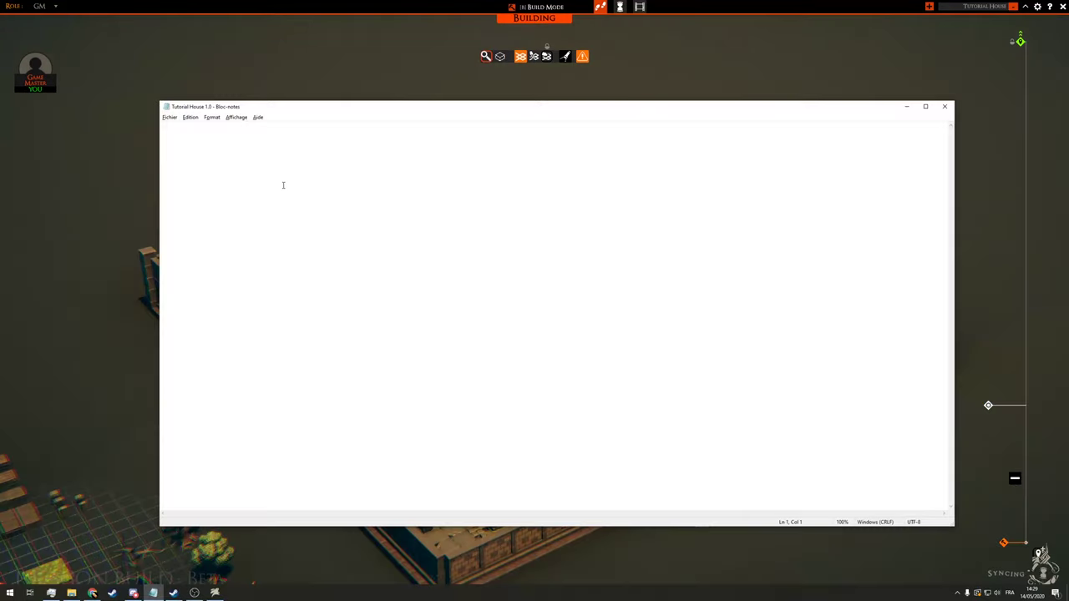
{"action": "key", "text": "ctrl+v"}
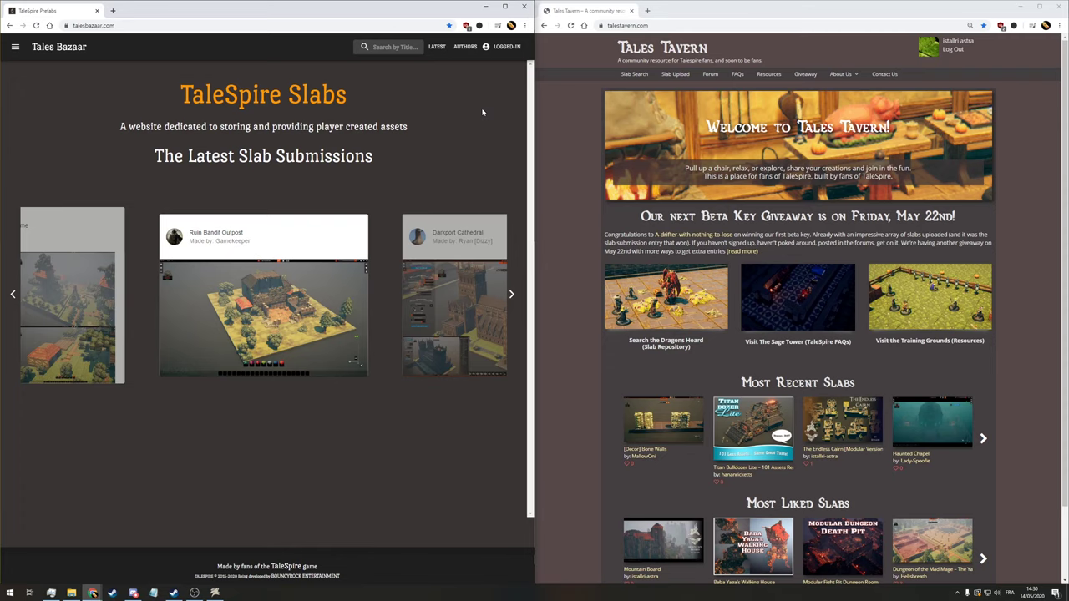
Paste the slab code into the Slab String field of the Tales Bazaar Slab Submission Form.
{"action": "left_click", "coordinate": [502, 48]}
{"action": "left_click", "coordinate": [16, 86]}
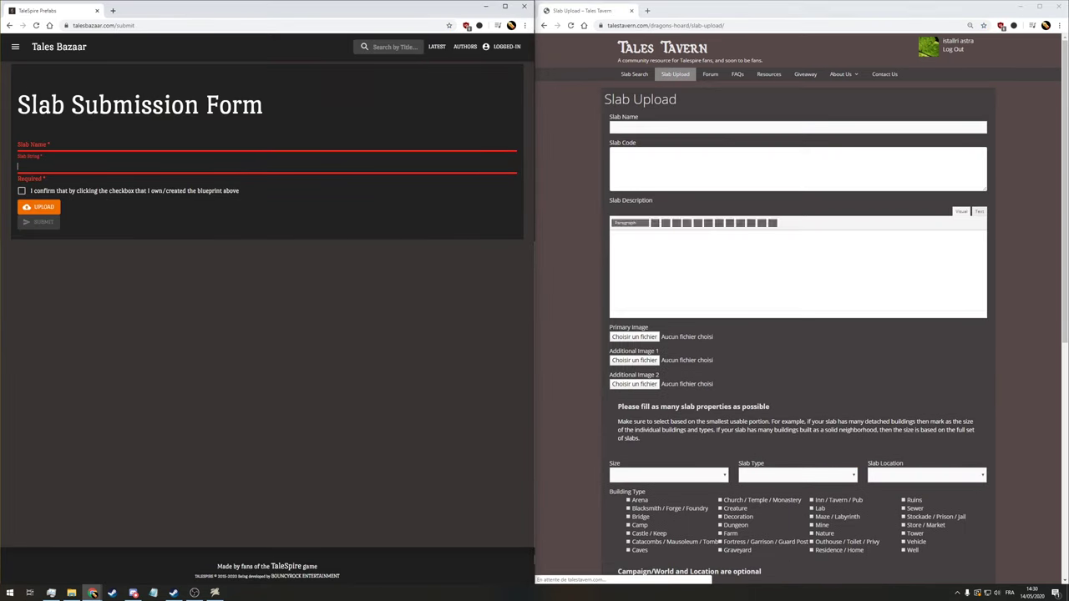
{"action": "key", "text": "ctrl+v"}
Paste the slab code into the Tales Tavern upload form and start entering the slab name 'Rich H'.
{"action": "key", "text": "ctrl+v"}
{"action": "key", "text": "ctrl+z"}
{"action": "left_click", "coordinate": [668, 167]}
{"action": "key", "text": "ctrl+v"}
{"action": "left_click", "coordinate": [659, 127]}
{"action": "left_click", "coordinate": [83, 145]}
{"action": "type", "text": "Rich H"}
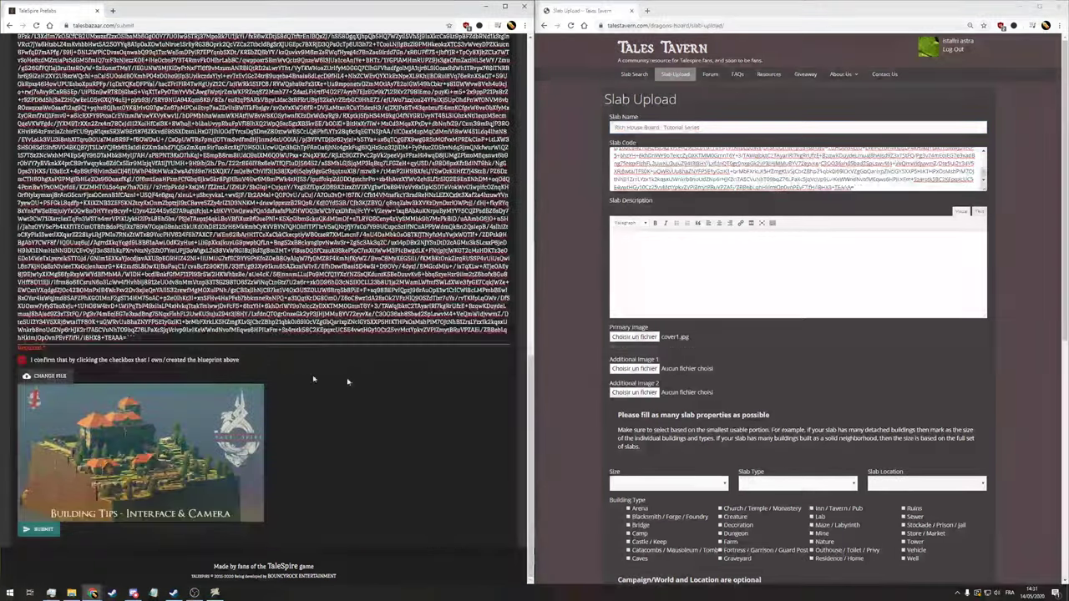
{"action": "scroll", "coordinate": [666, 198], "scroll_direction": "down", "scroll_amount": 3}
{"action": "scroll", "coordinate": [666, 198], "scroll_direction": "down", "scroll_amount": 3}
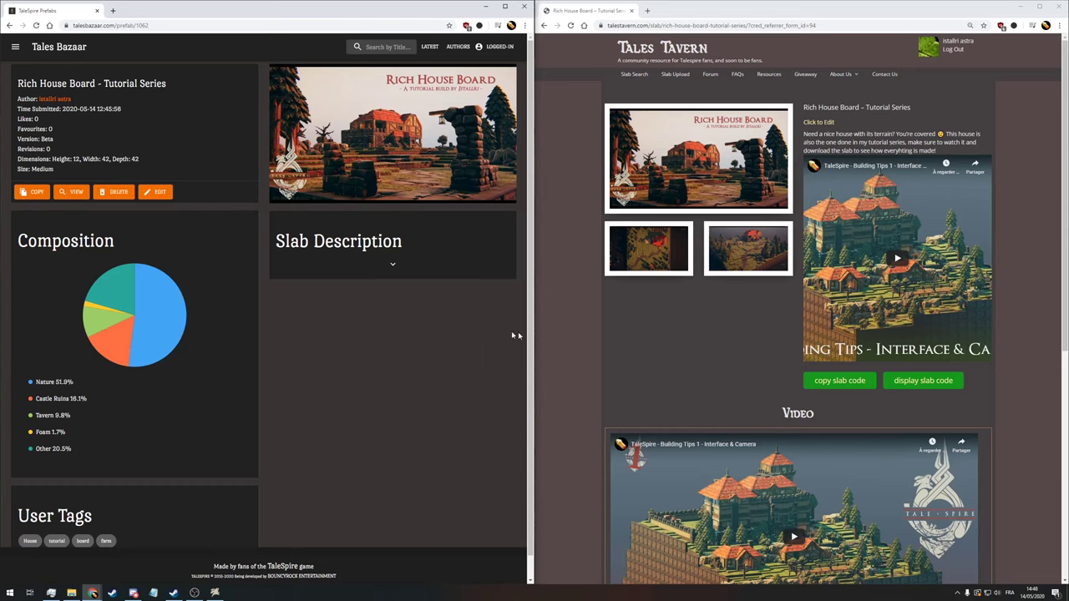
Scroll through the published Rich House Board slab page to its composition, led by Nature at 51.9%.
{"action": "scroll", "coordinate": [654, 361], "scroll_direction": "down", "scroll_amount": 3}
{"action": "scroll", "coordinate": [653, 360], "scroll_direction": "down", "scroll_amount": 1}
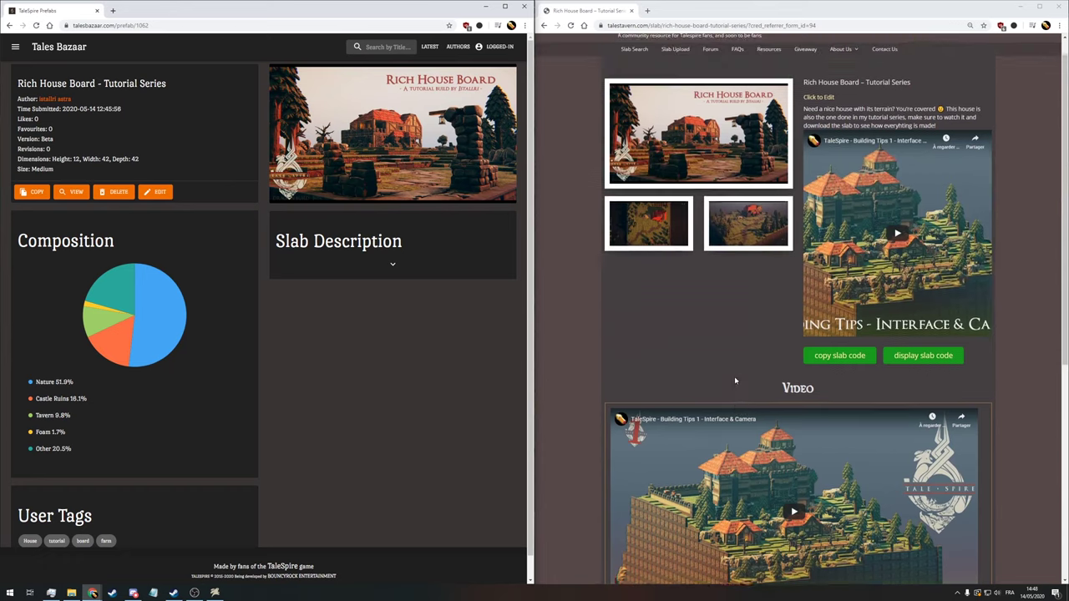
{"action": "scroll", "coordinate": [734, 381], "scroll_direction": "up", "scroll_amount": 1}
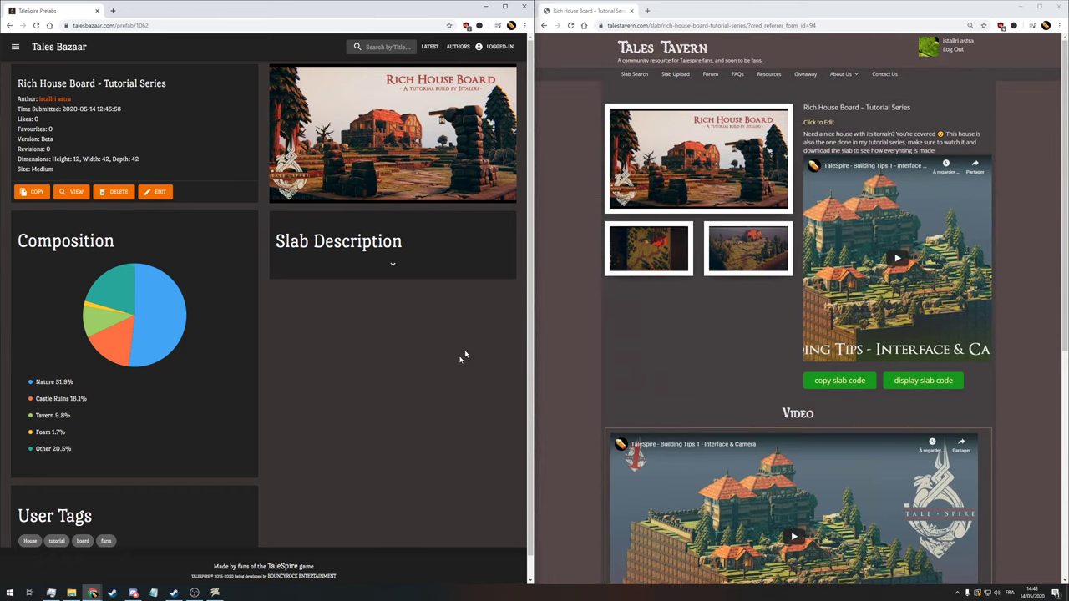